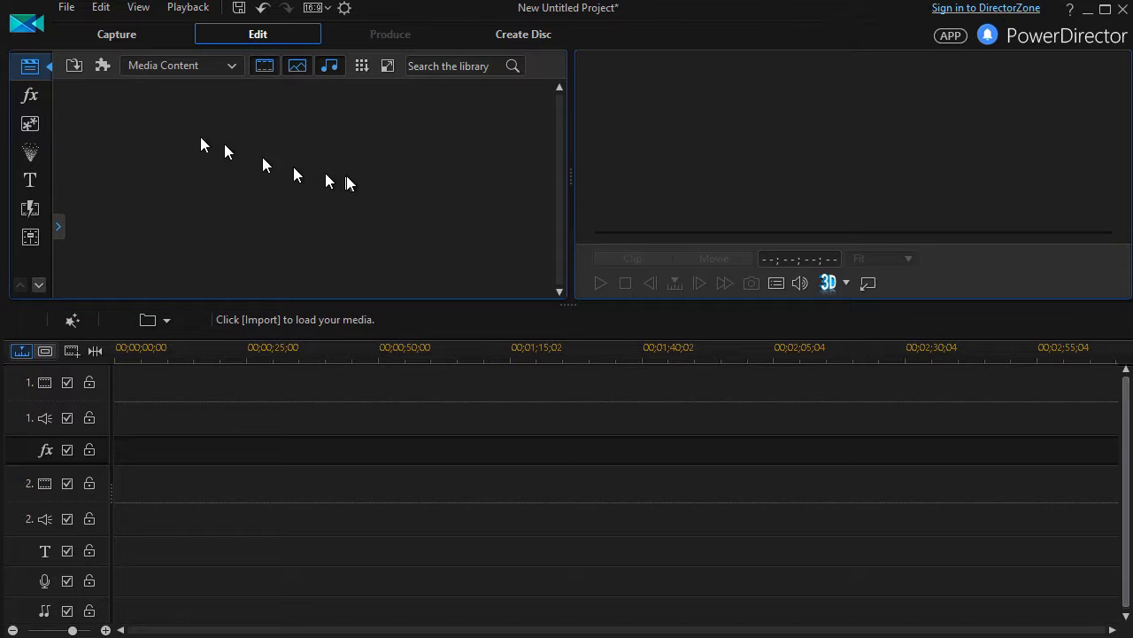
Import Lake1.wmv from the Display Files folder into the media library
right_click(288, 171)
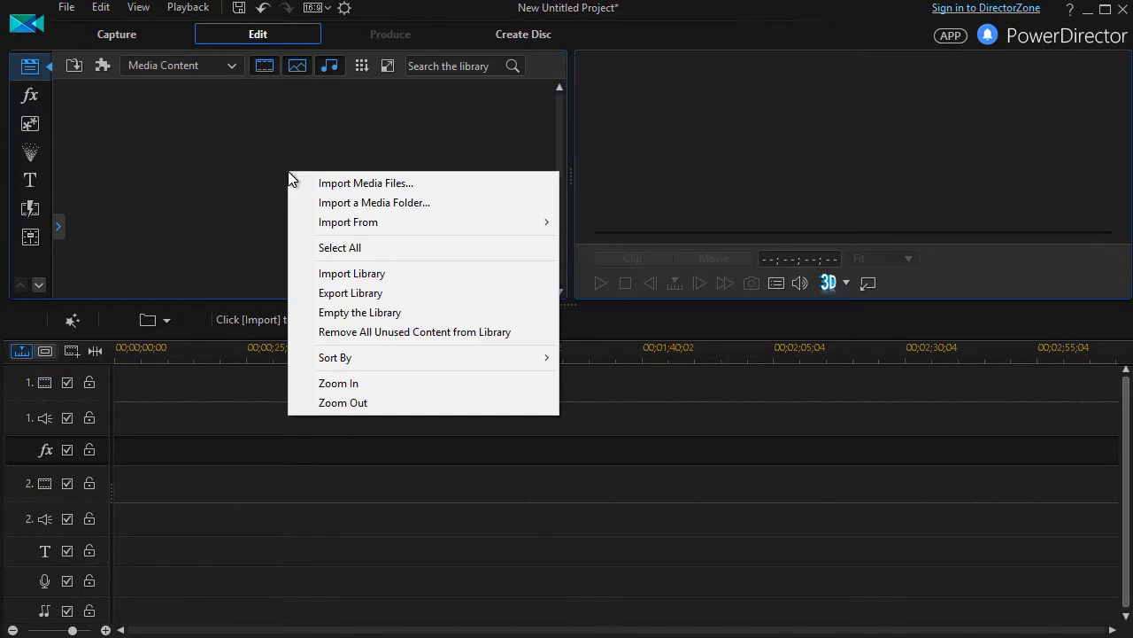
left_click(367, 182)
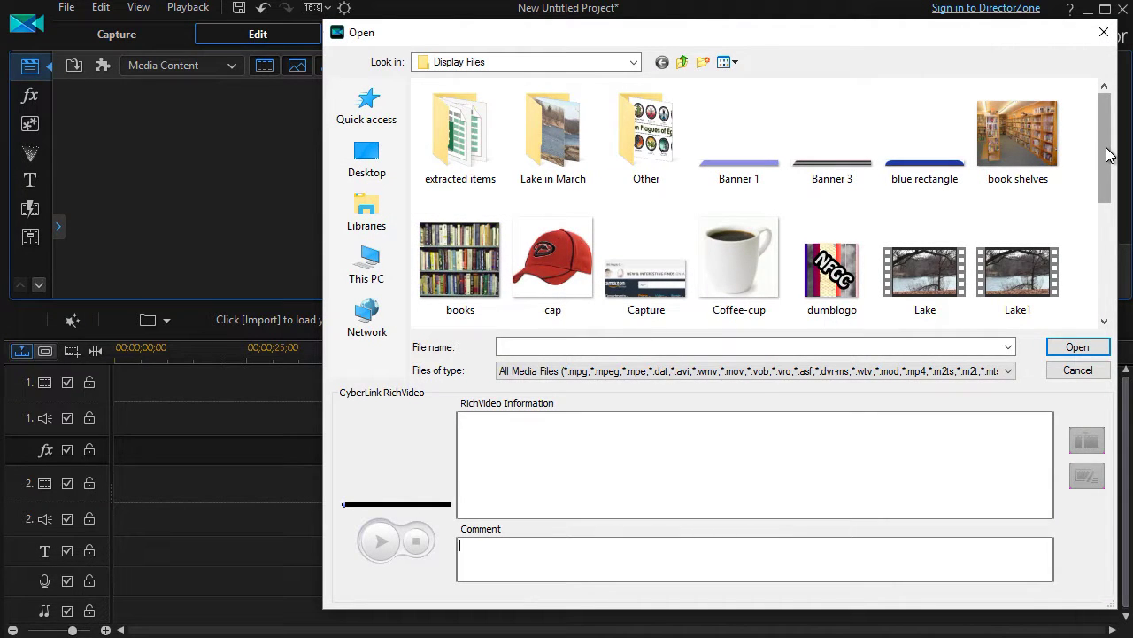
left_click(1026, 281)
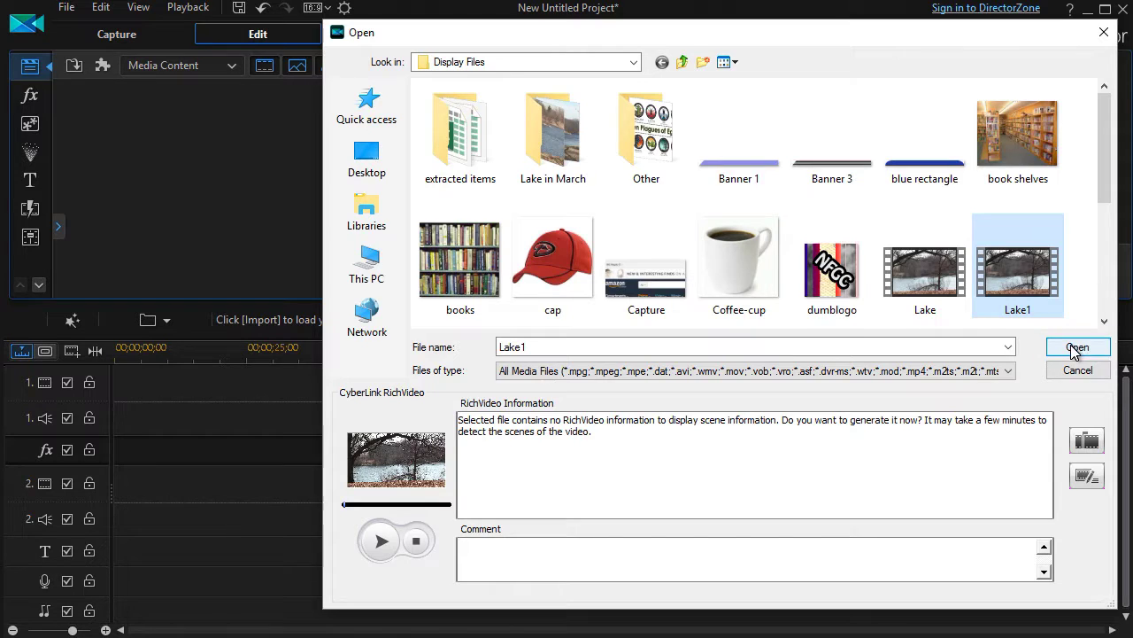
left_click(1075, 349)
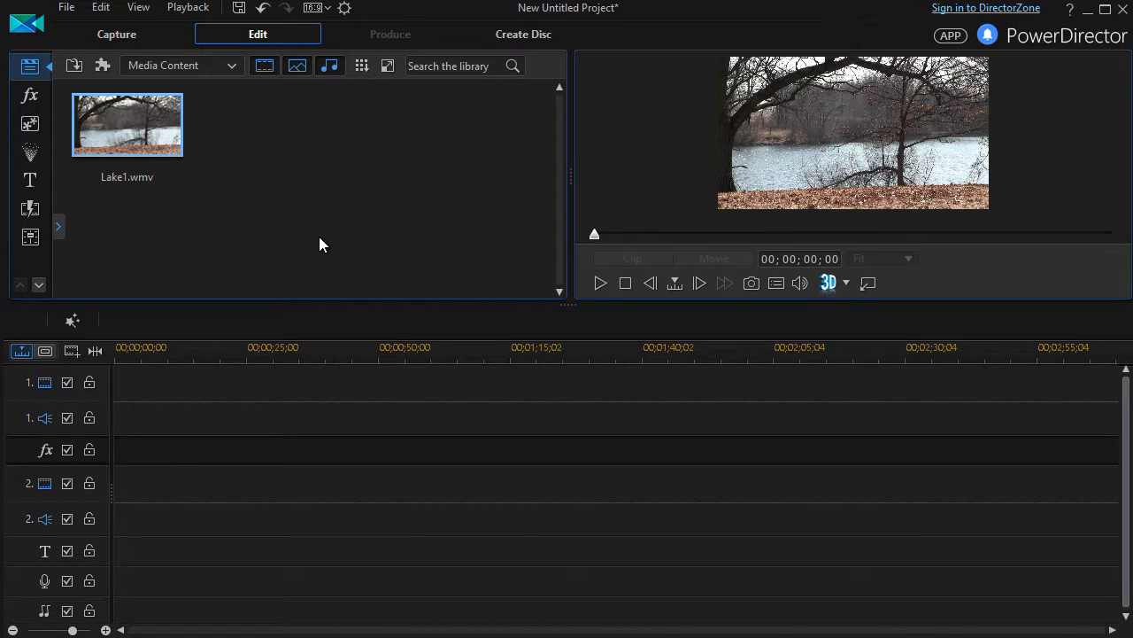
Preview the Balloon Deflated title template and place it at the start of video track 1
left_click(30, 181)
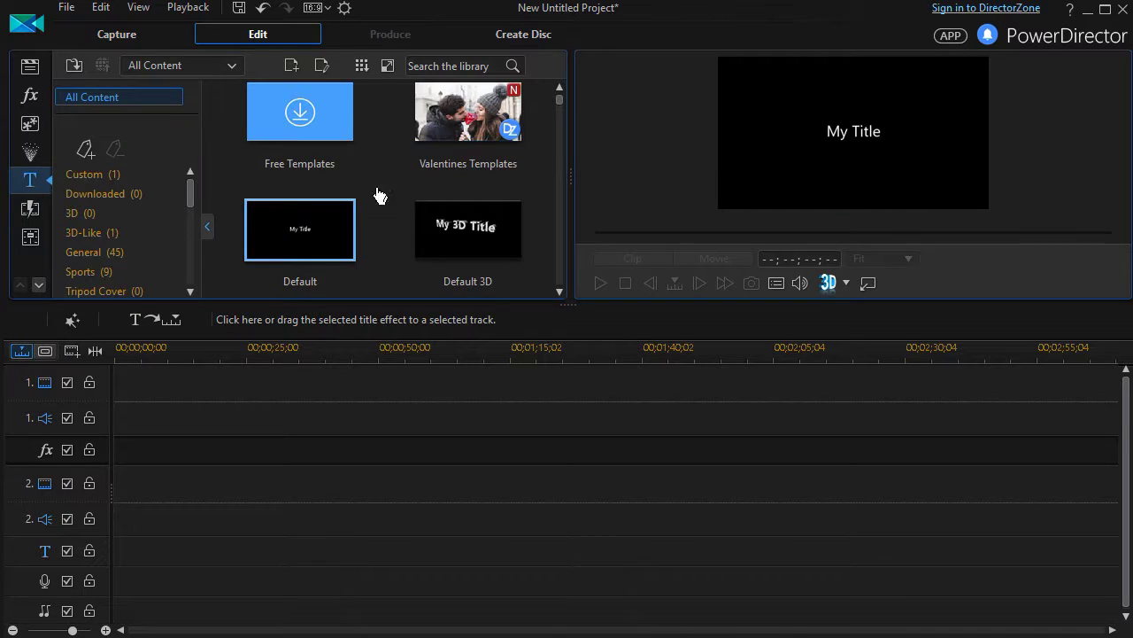
left_click(207, 223)
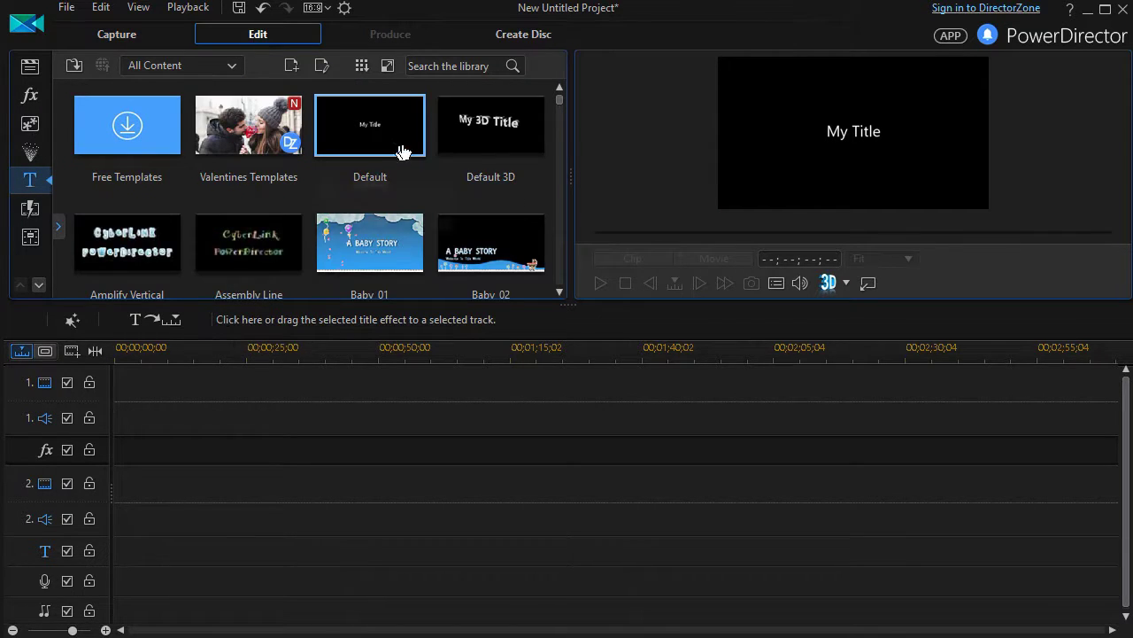
scroll(403, 152, "down", 2)
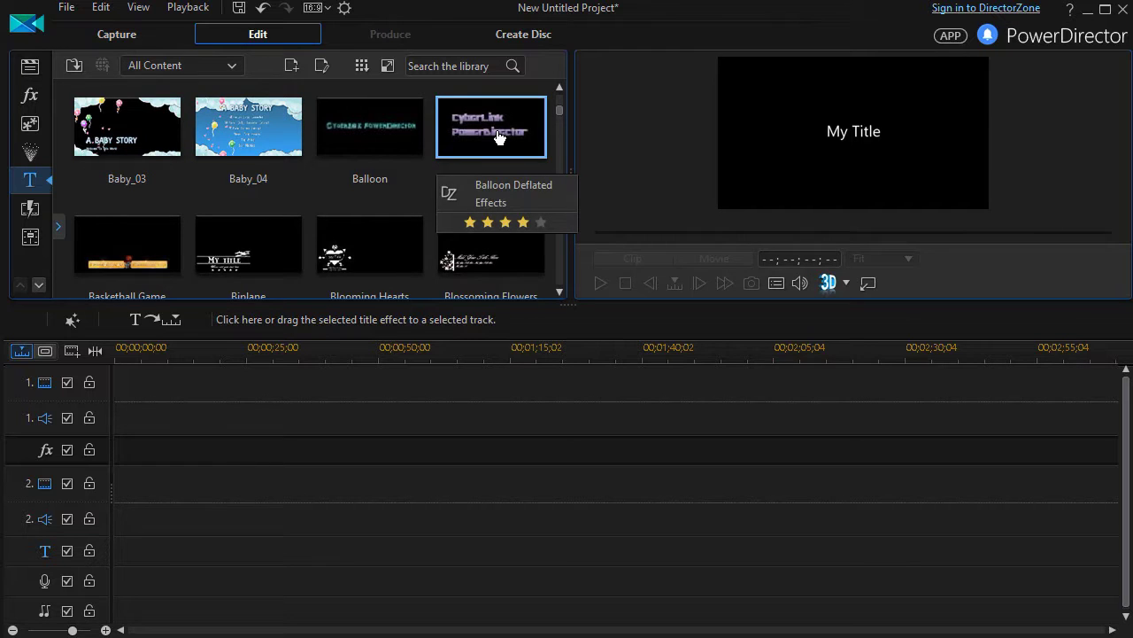
left_click(485, 130)
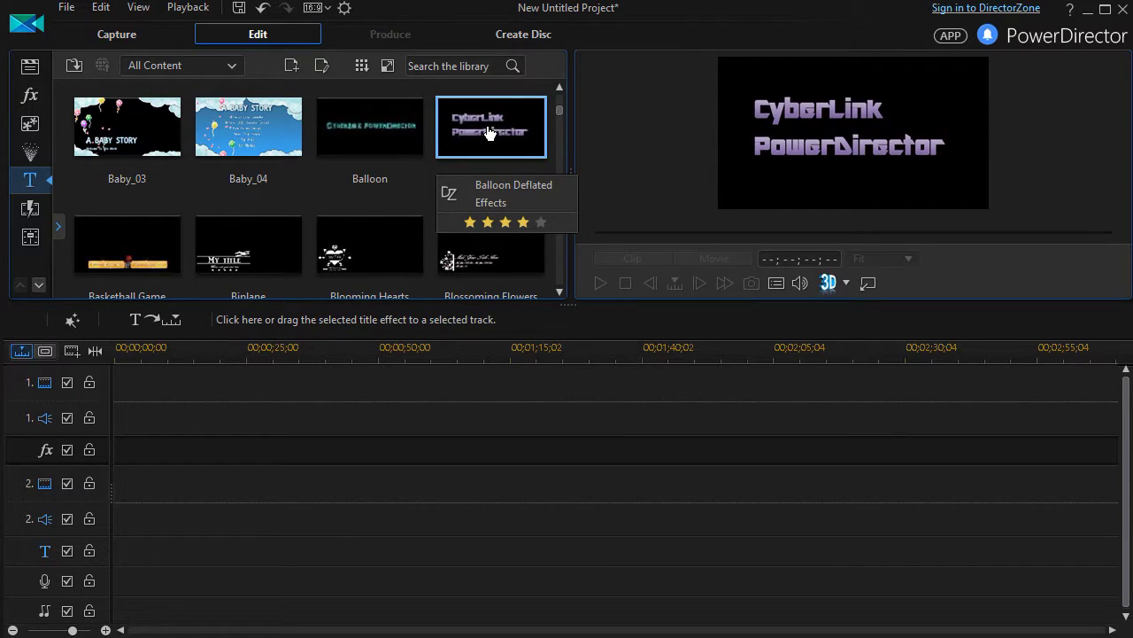
left_click_drag(490, 133, 117, 402)
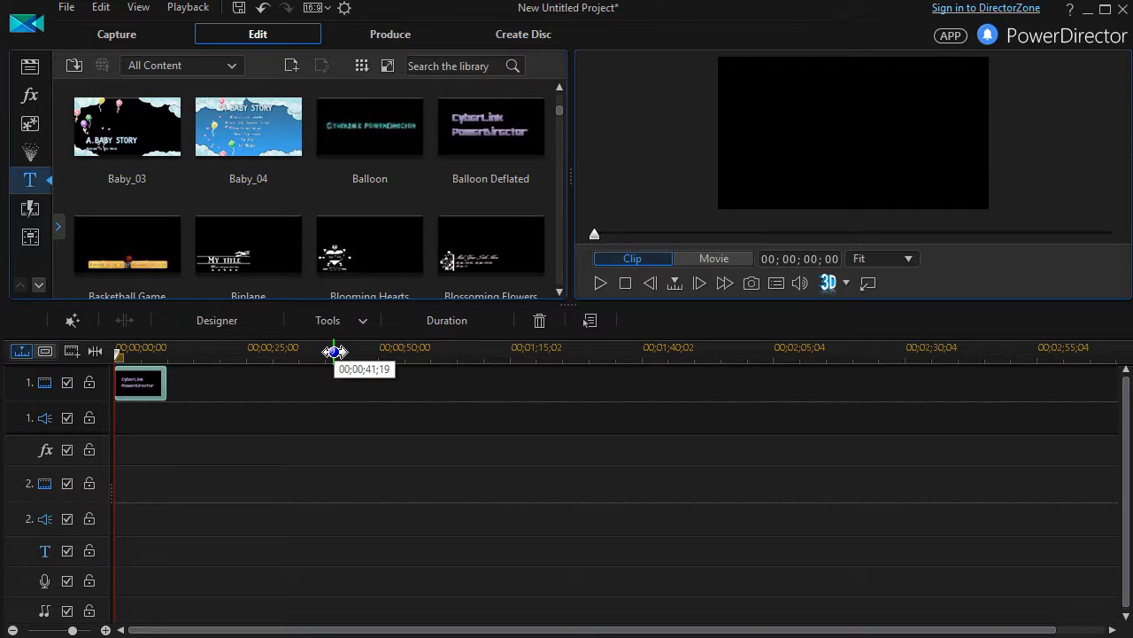
Zoom the timeline in and play the whole movie from the beginning in Movie preview
left_click_drag(334, 351, 819, 354)
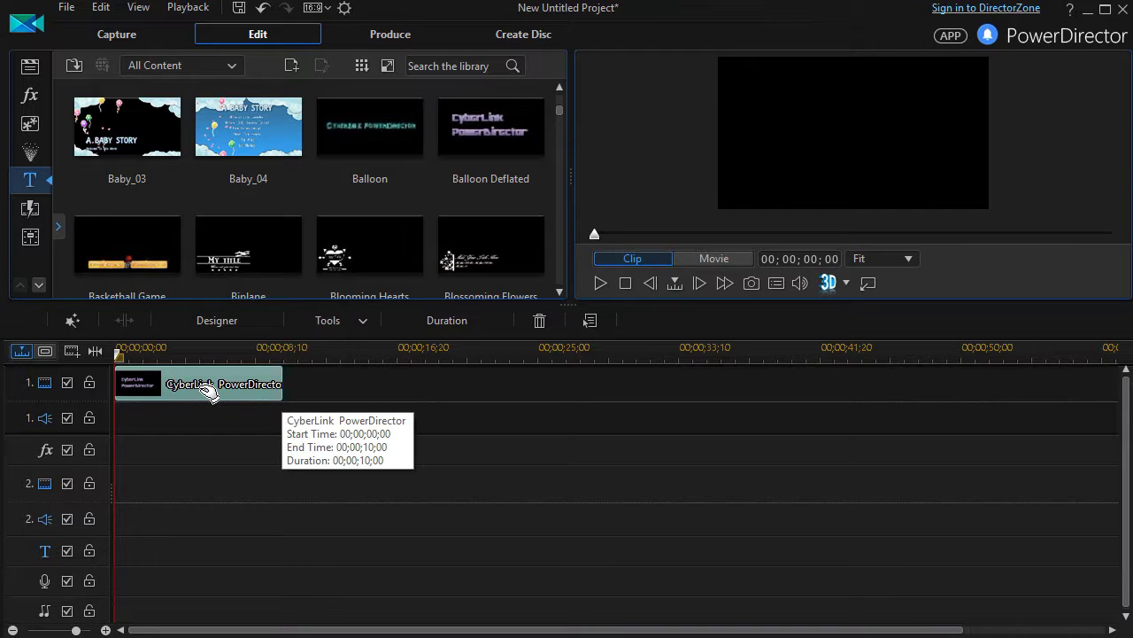
left_click(715, 263)
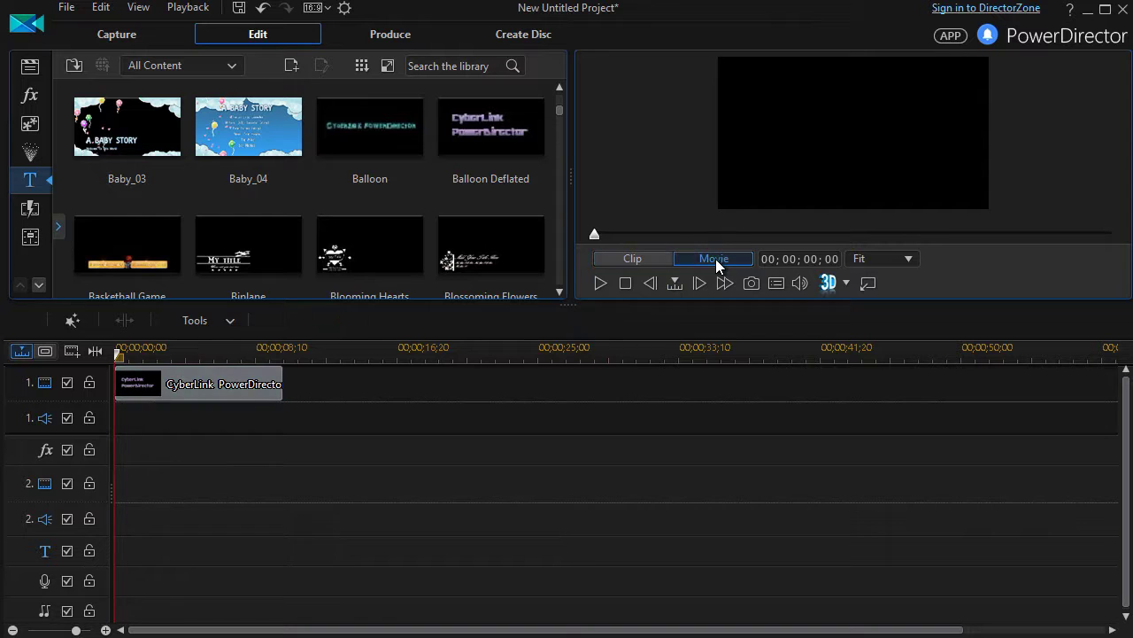
left_click(600, 284)
Place Lake1.wmv on video track 1 right after the title, running 00;00;10;00 to 00;00;25;23
left_click(30, 70)
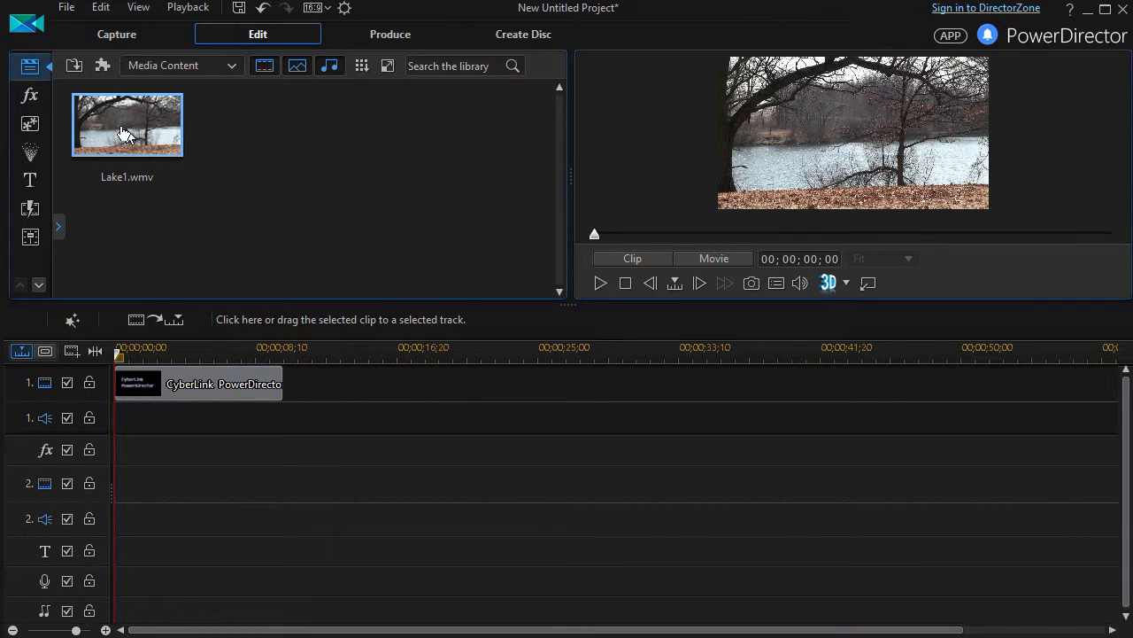
left_click_drag(109, 127, 283, 387)
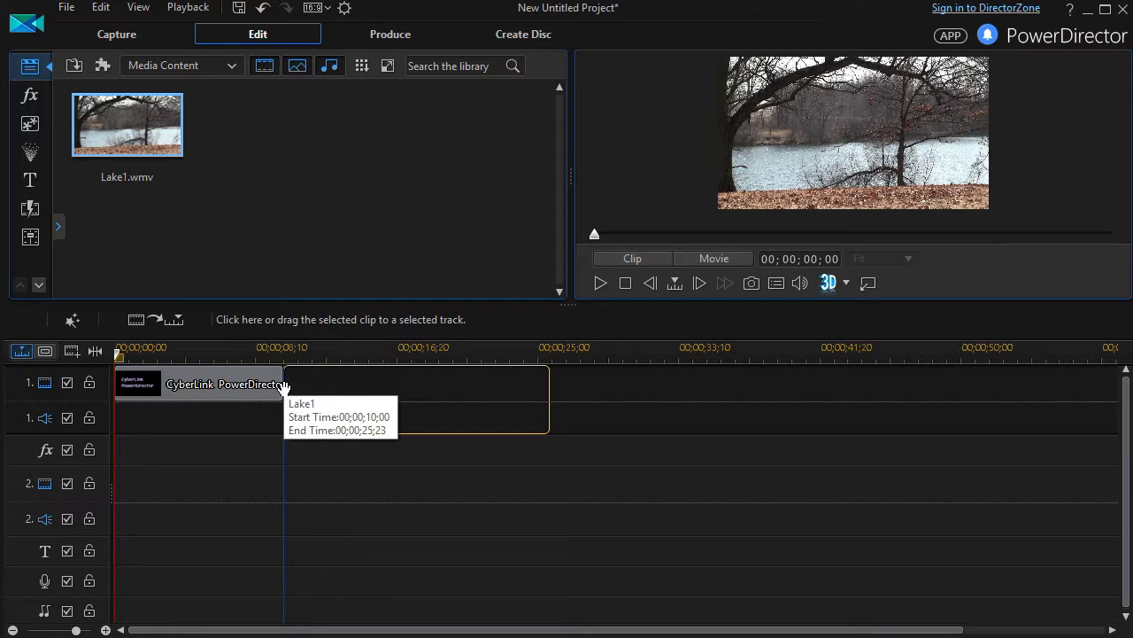
left_click_drag(284, 387, 284, 387)
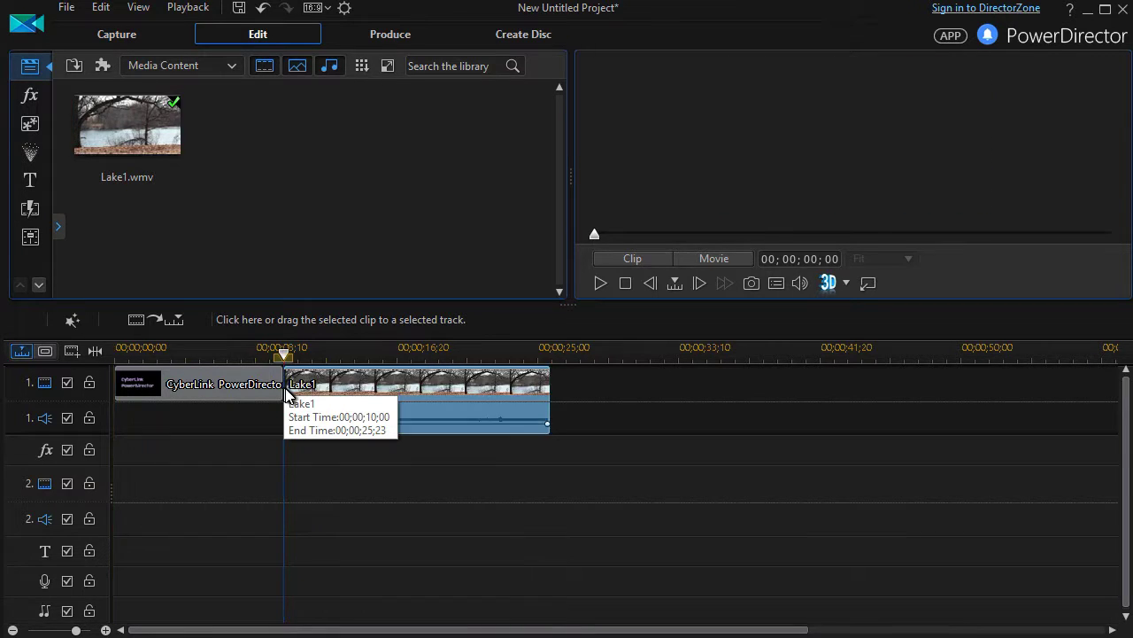
left_click(411, 421)
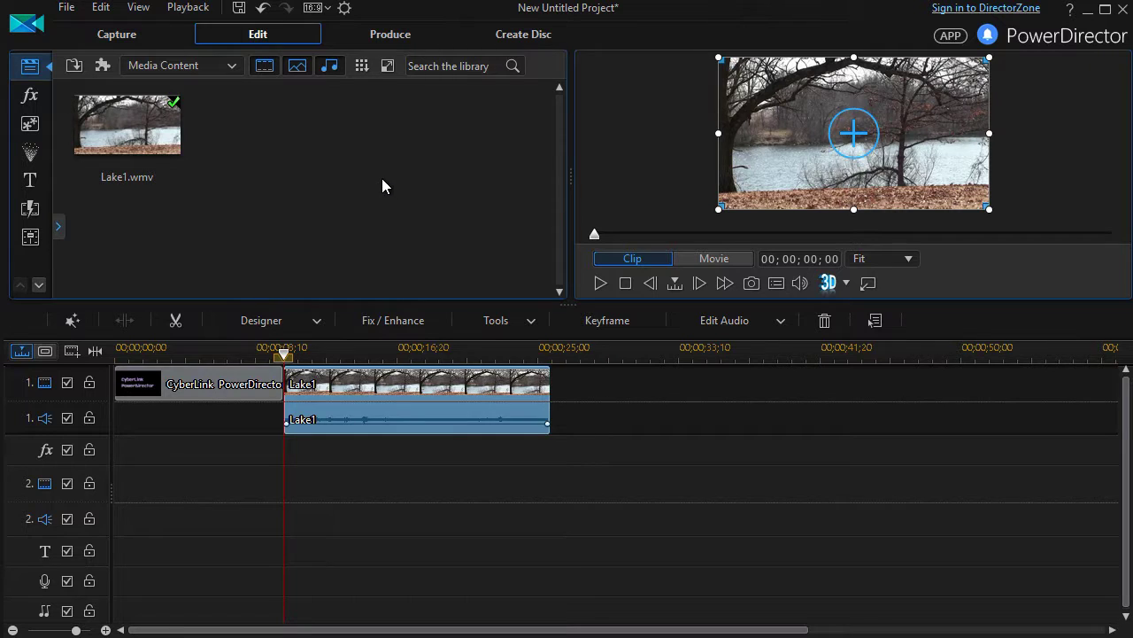
Add the Ending Credits 001 title after Lake1 on track 1, then return to the Media Room
left_click(29, 182)
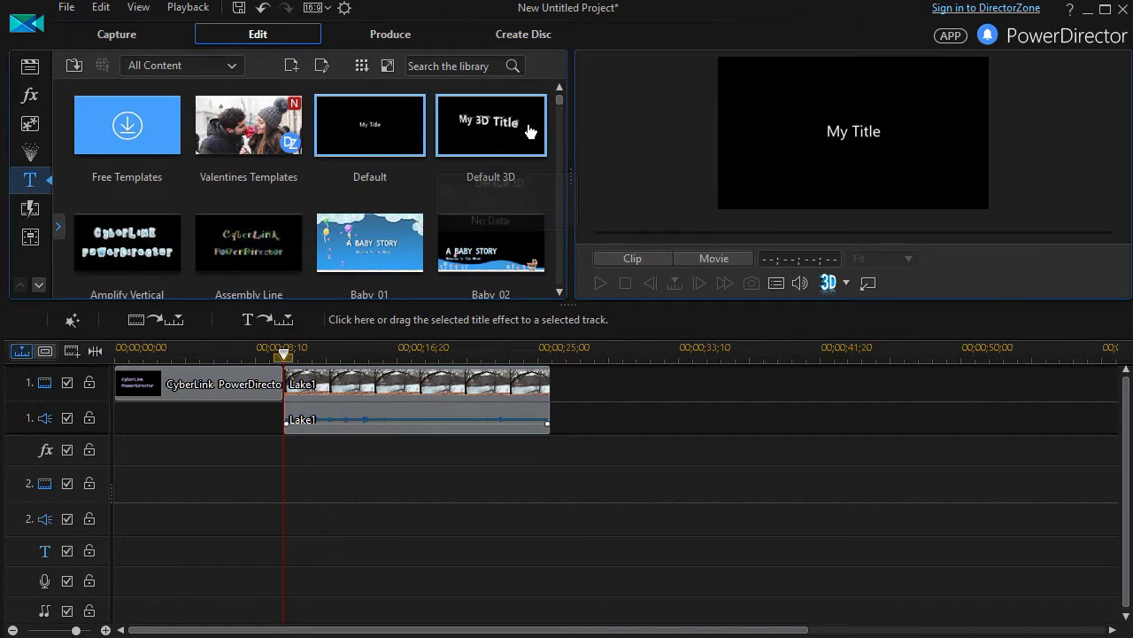
left_click_drag(564, 108, 546, 157)
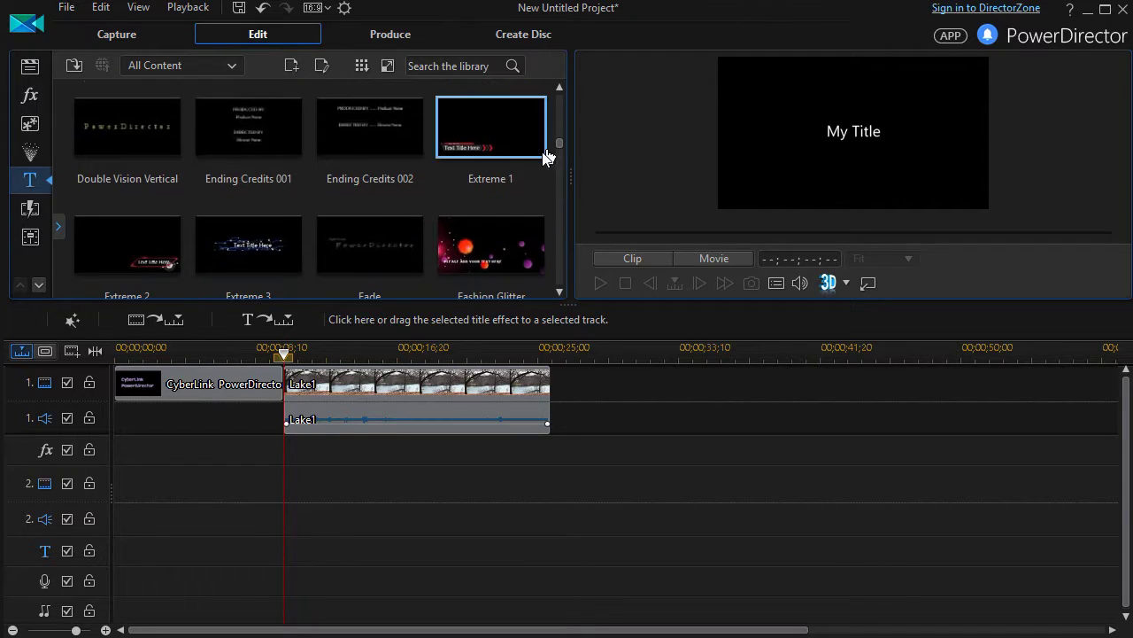
left_click(271, 131)
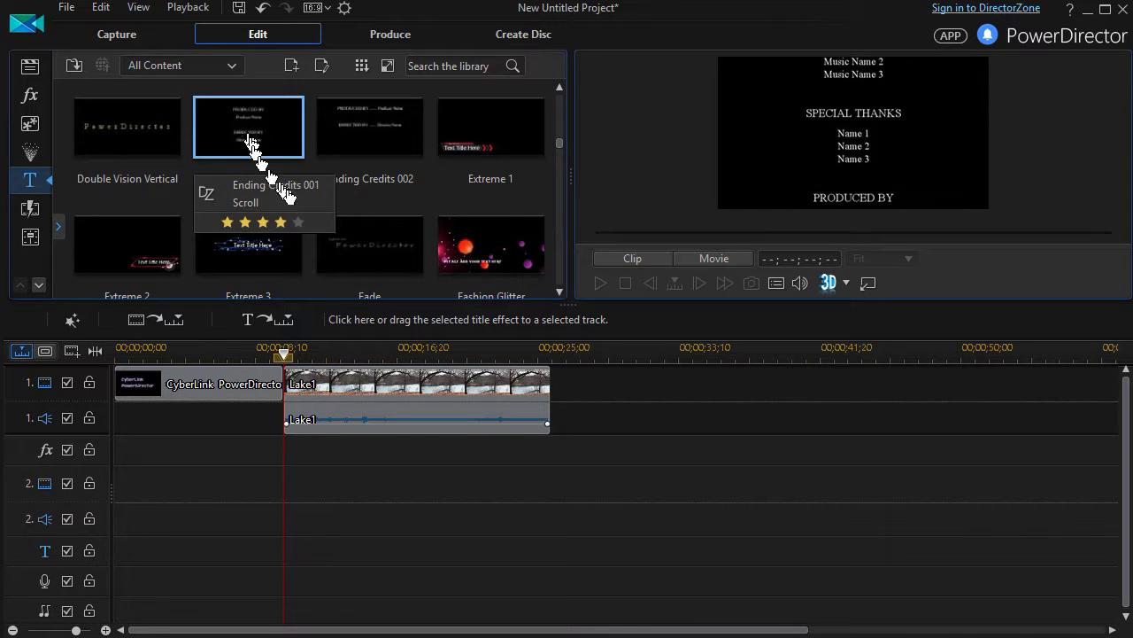
left_click_drag(255, 147, 552, 389)
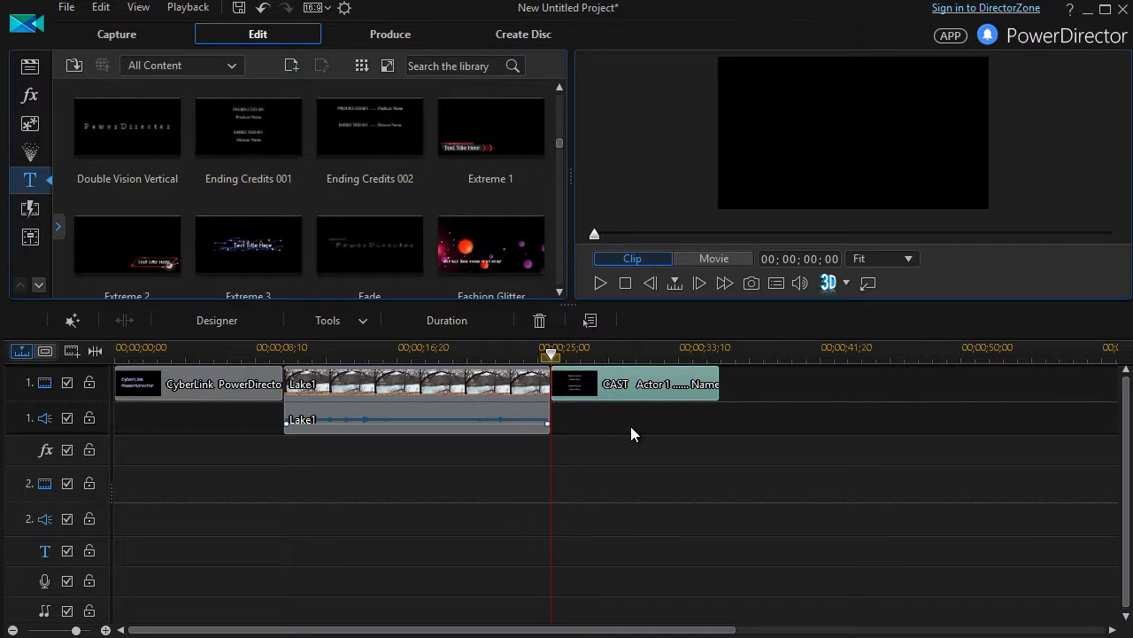
left_click(34, 67)
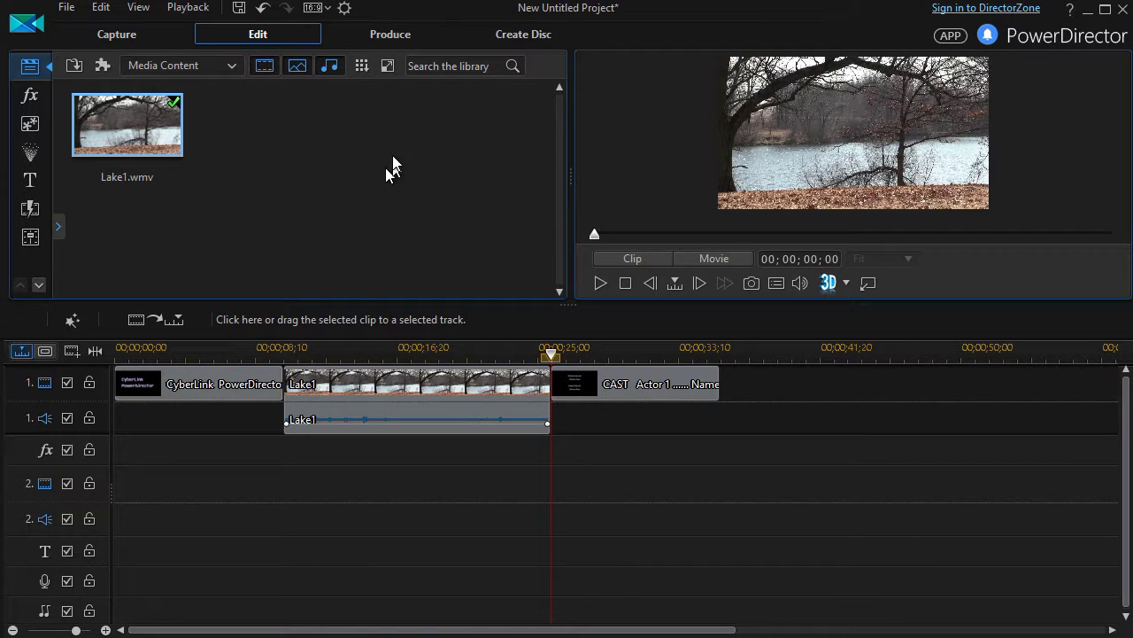
left_click(69, 9)
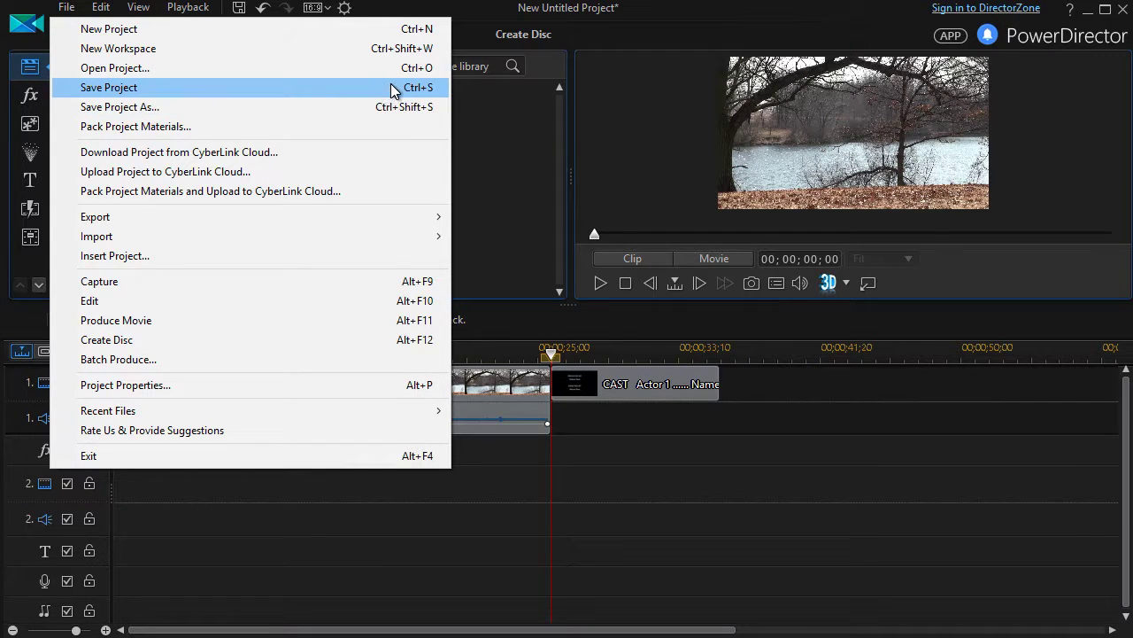
left_click(502, 165)
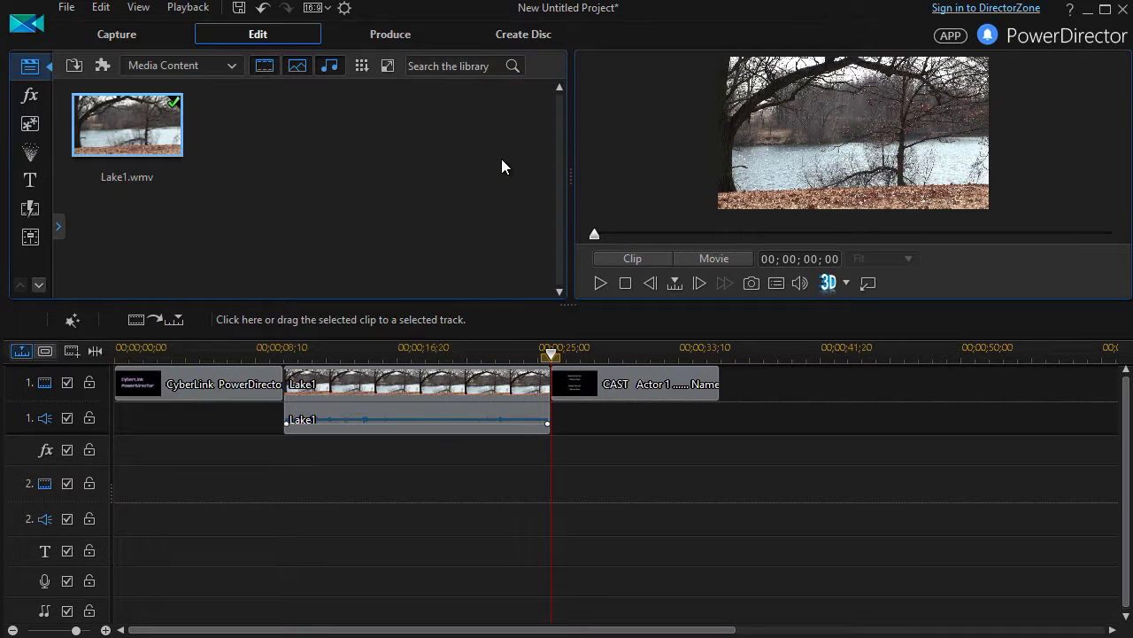
Choose Windows Media output with the Windows Media Video 9 1280x720/30p (6 Mbps) profile
left_click(399, 40)
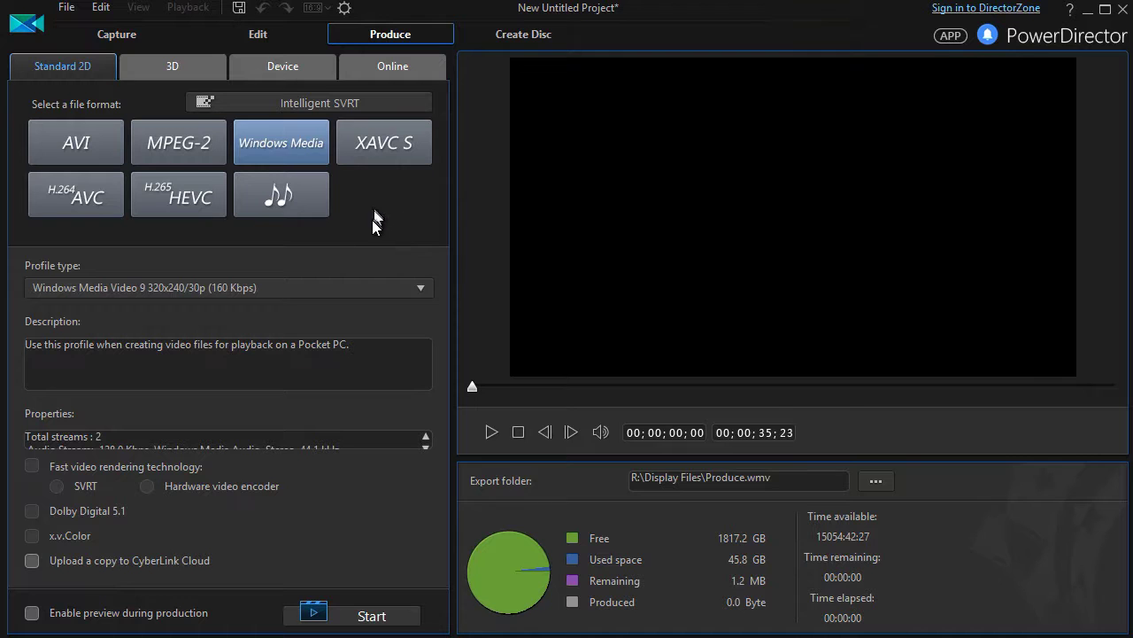
left_click(69, 145)
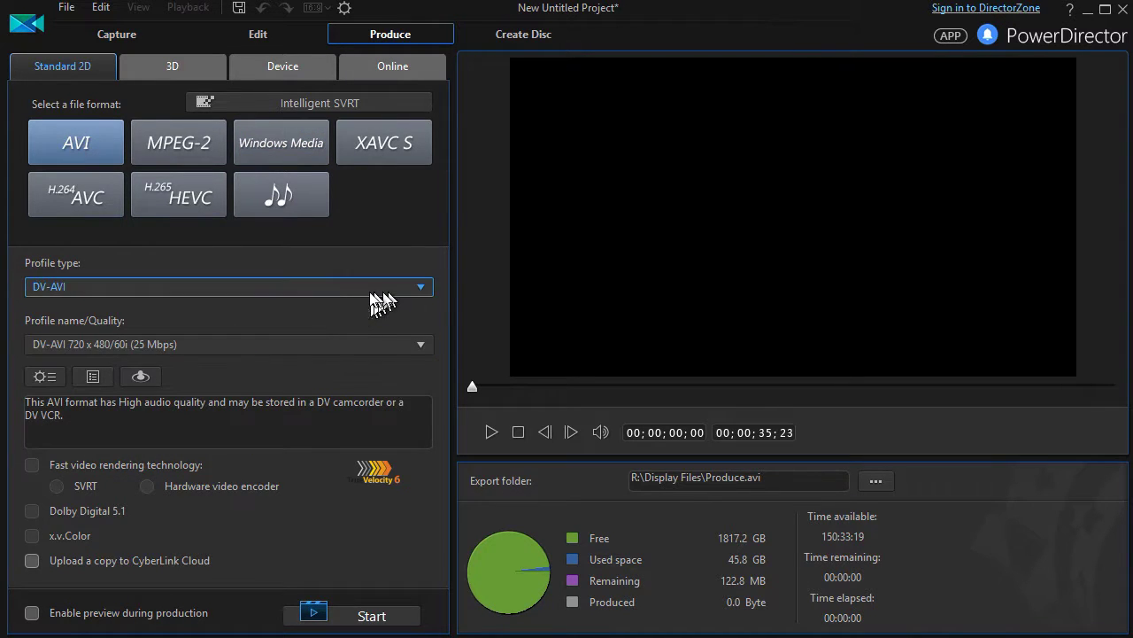
left_click(422, 290)
left_click(422, 291)
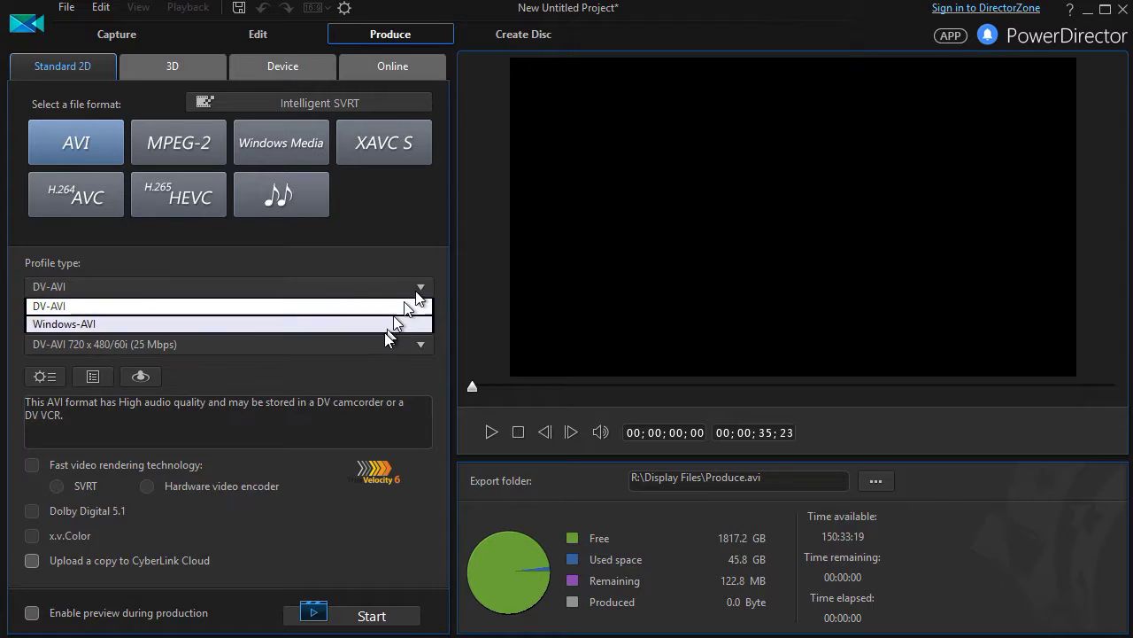
left_click(266, 146)
left_click(266, 146)
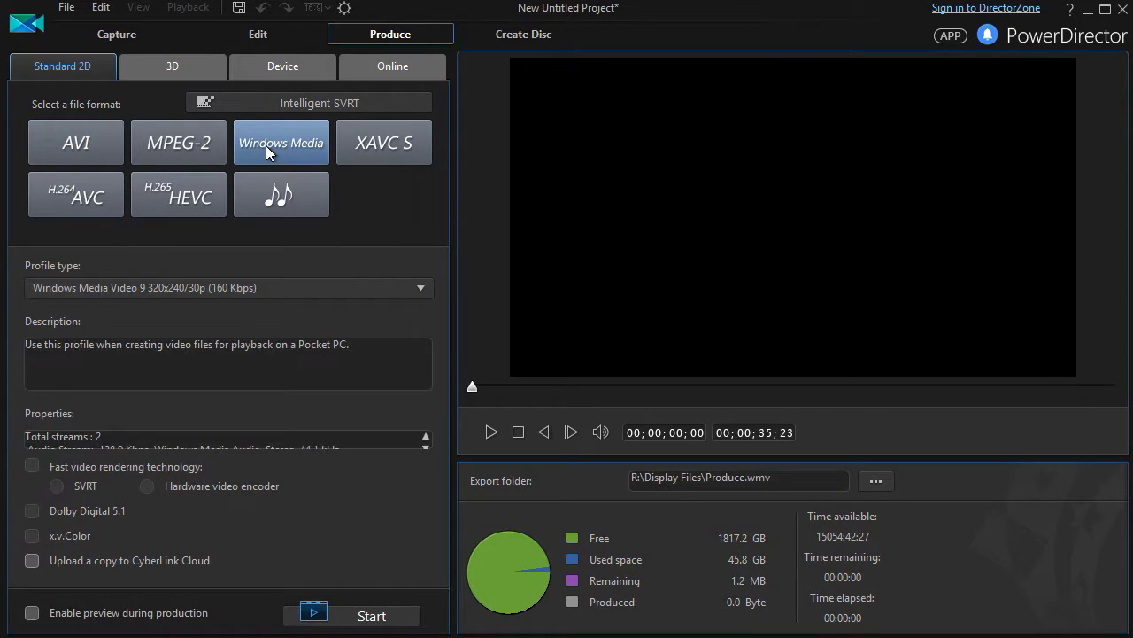
left_click(426, 288)
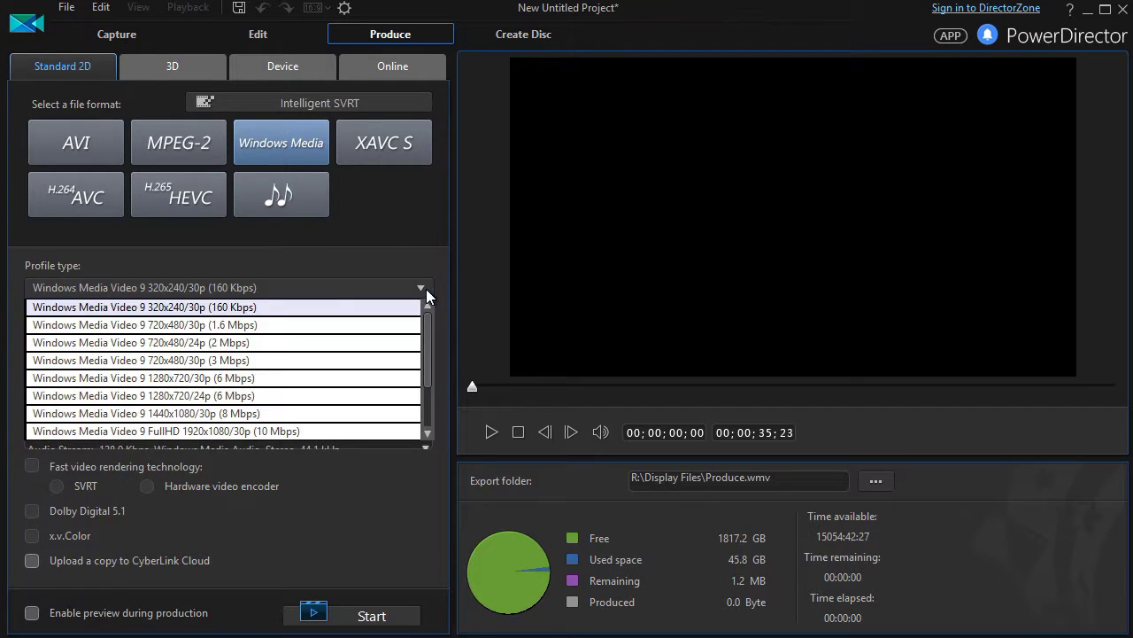
left_click(303, 378)
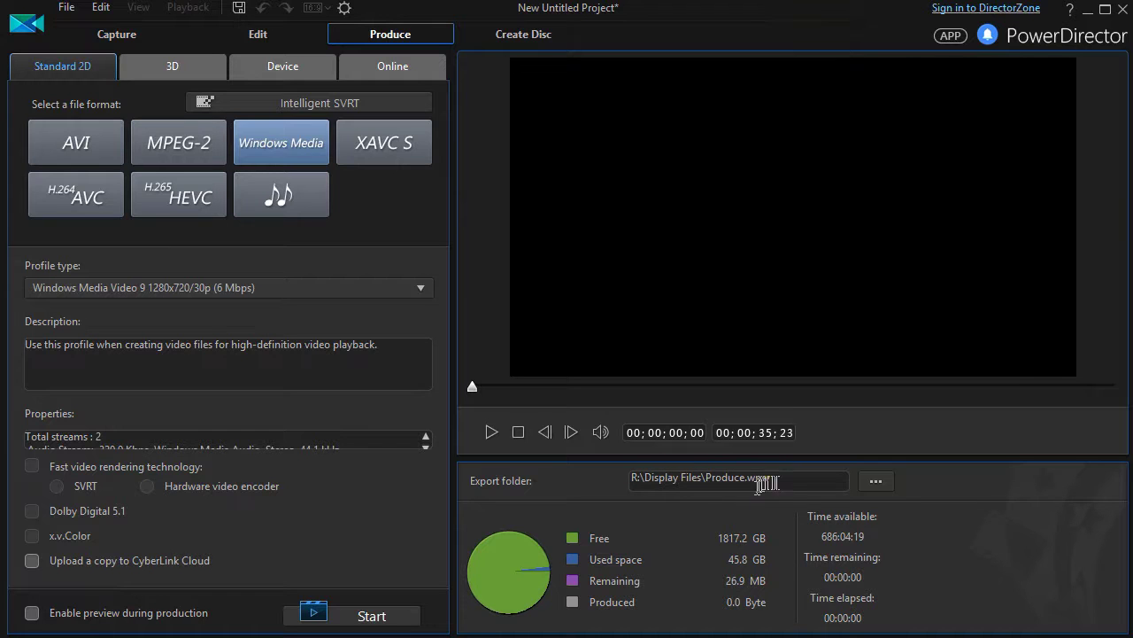
Rename the output file to XYZ123 and start rendering the movie
left_click_drag(773, 482, 713, 489)
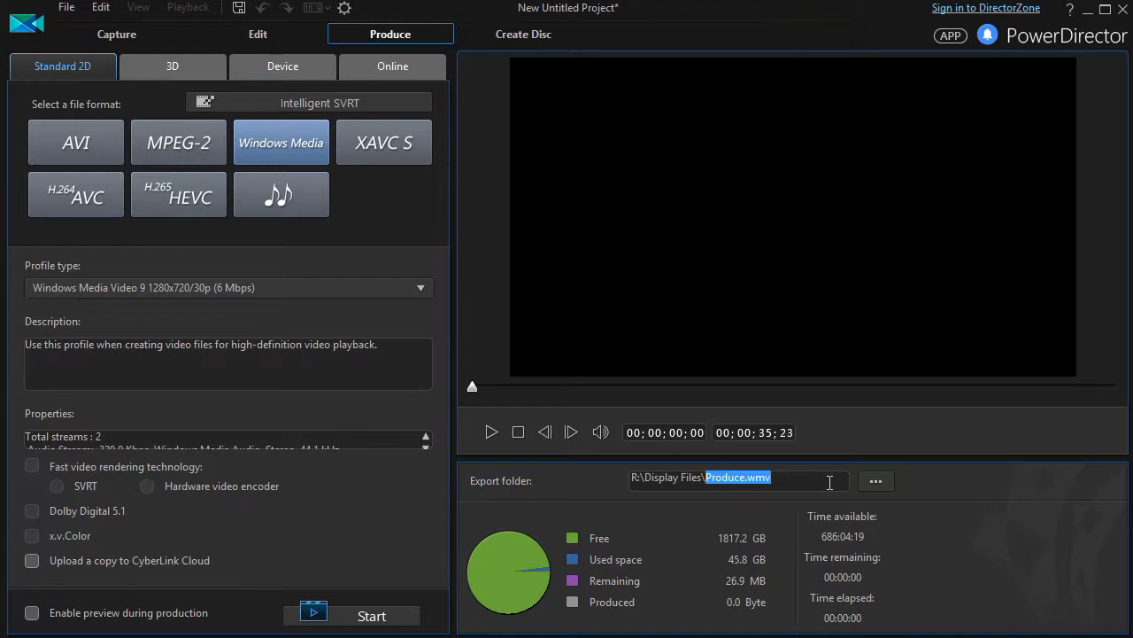
type("XYZ123")
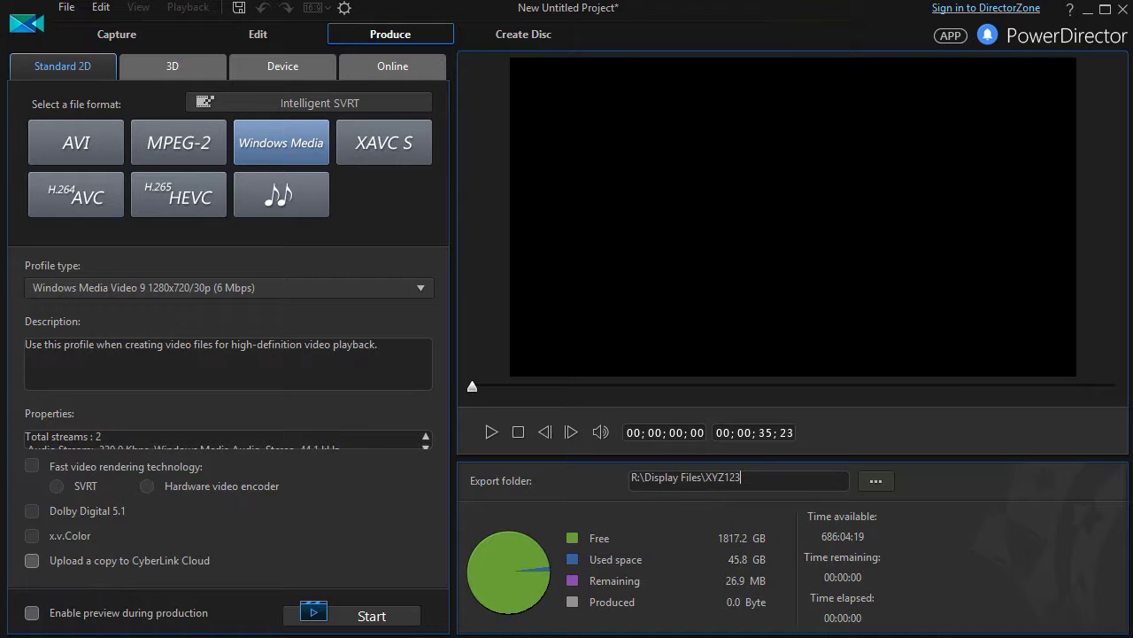
left_click(383, 617)
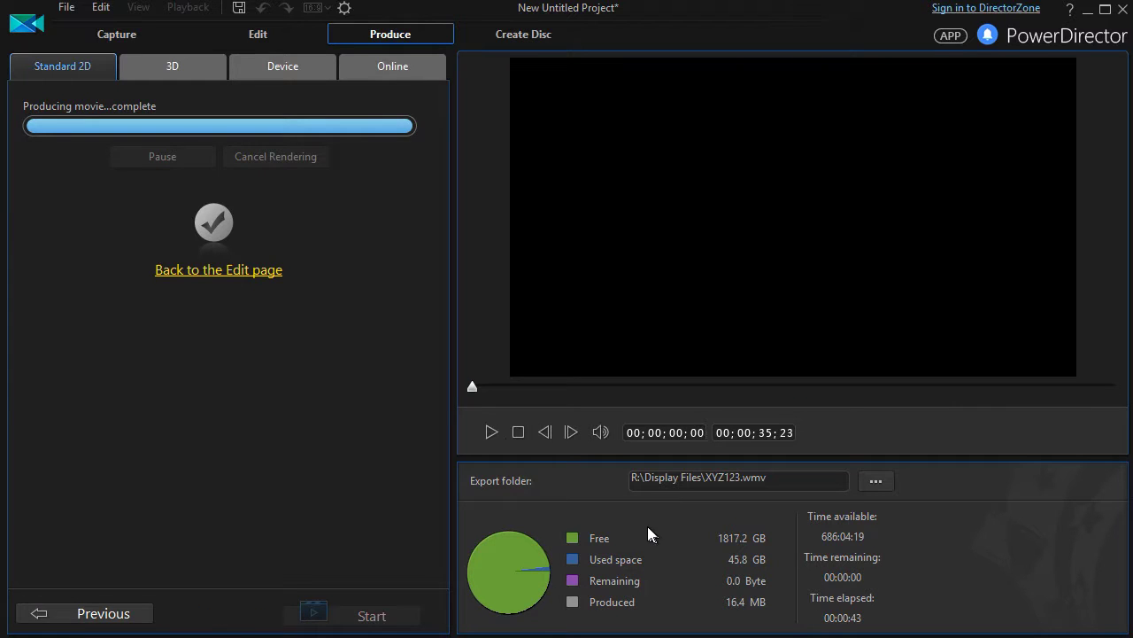
Once XYZ123.wmv finishes producing, go back to the Edit page
left_click(258, 271)
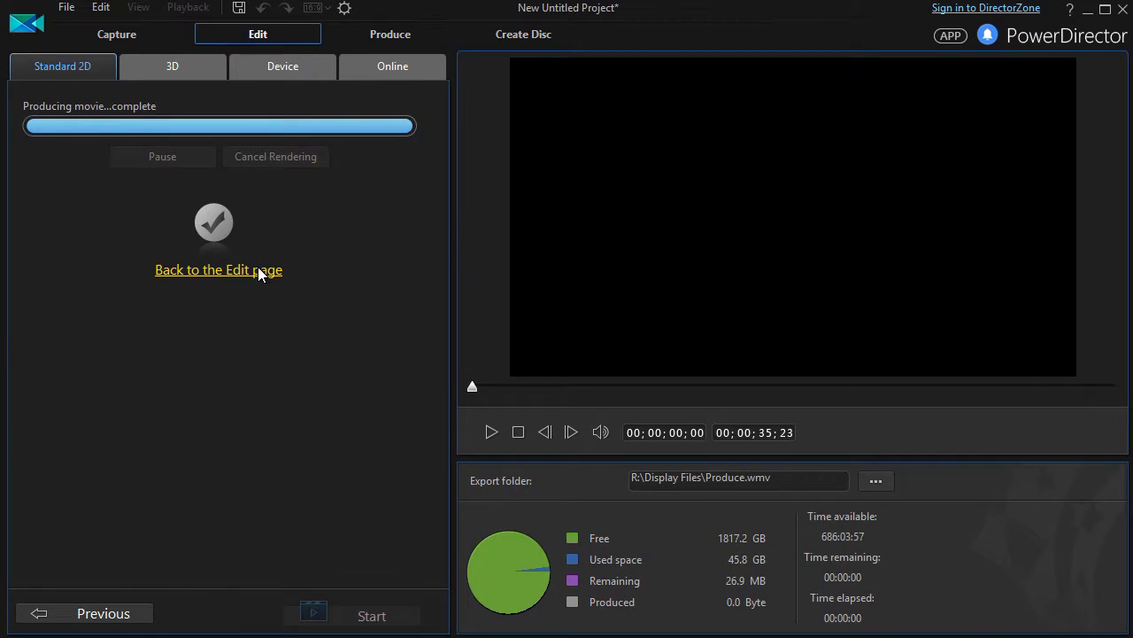